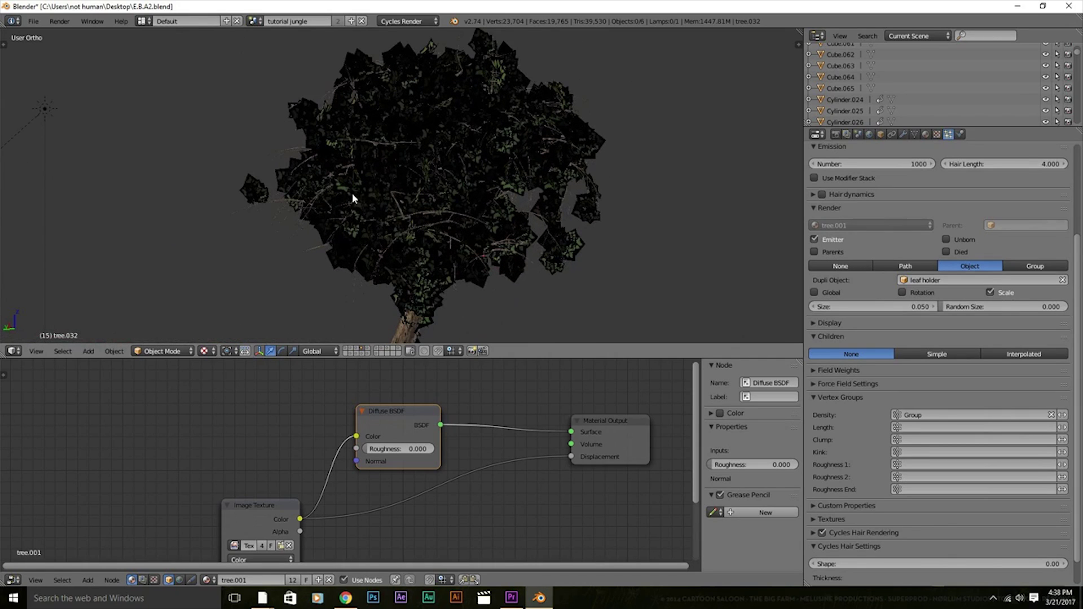
Switch the viewport to solid shading, select the tree and show its modifiers.
key("shift+z")
right_click(352, 193)
scroll(443, 227, "up", 3)
scroll(443, 227, "down", 2)
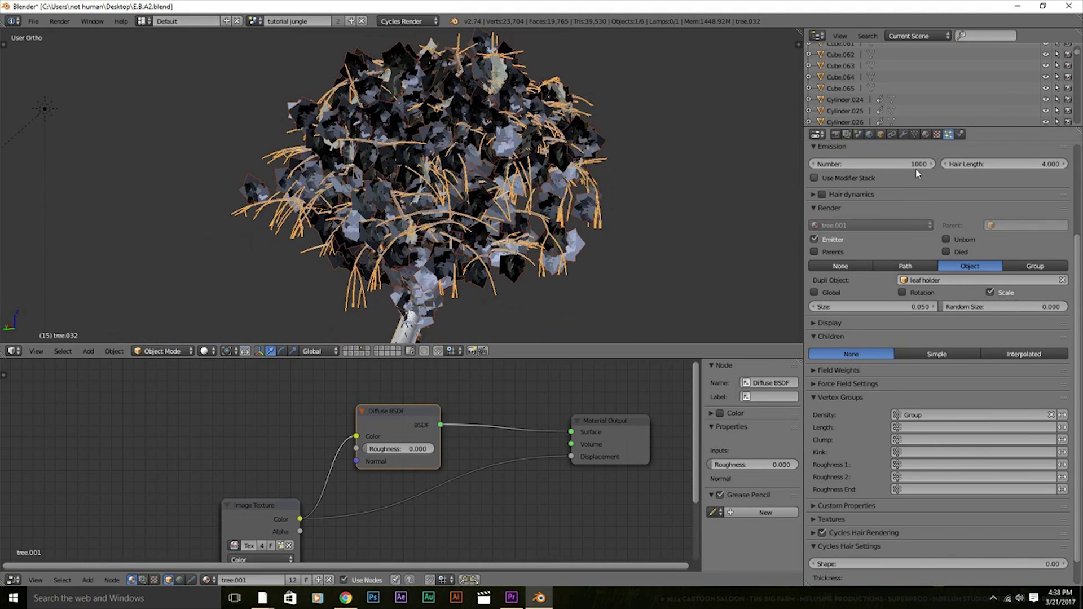
scroll(916, 168, "up", 5)
left_click(904, 134)
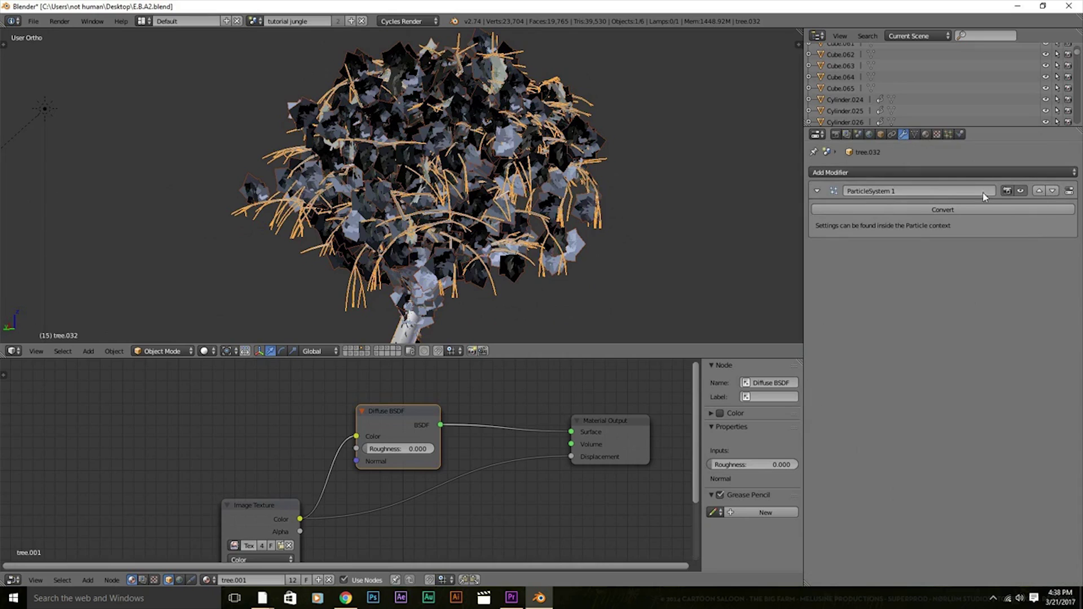
Add a second particle system of type Hair to the tree with its own new settings.
left_click(948, 134)
left_click(1063, 172)
left_click(901, 223)
left_click(921, 214)
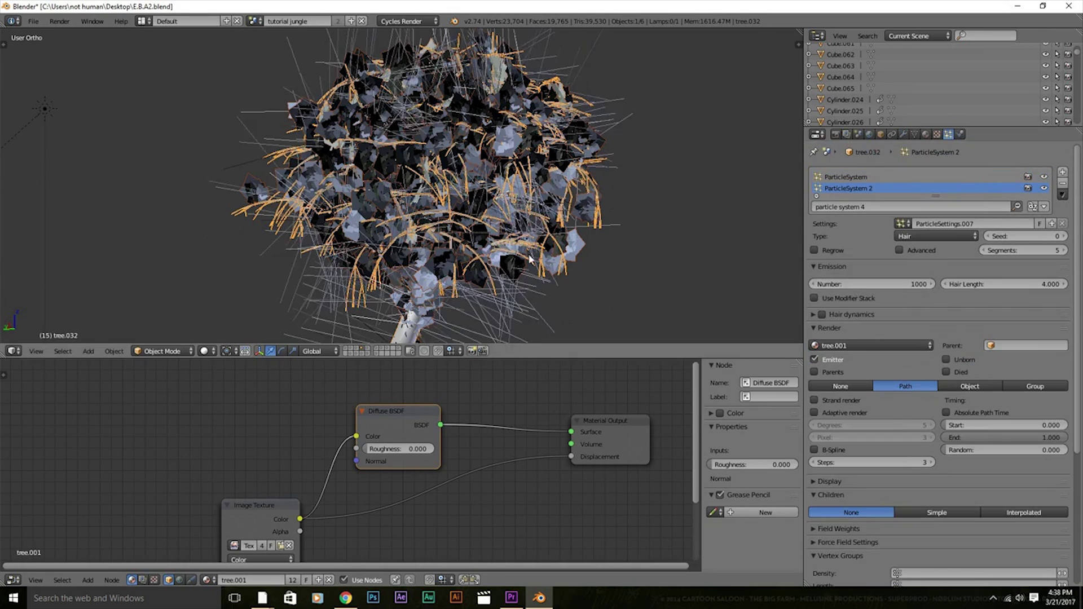
Set the second particle system's density vertex group to Group and hide the first particle system in the viewport.
scroll(530, 259, "down", 2)
scroll(897, 293, "down", 2)
left_click(897, 283)
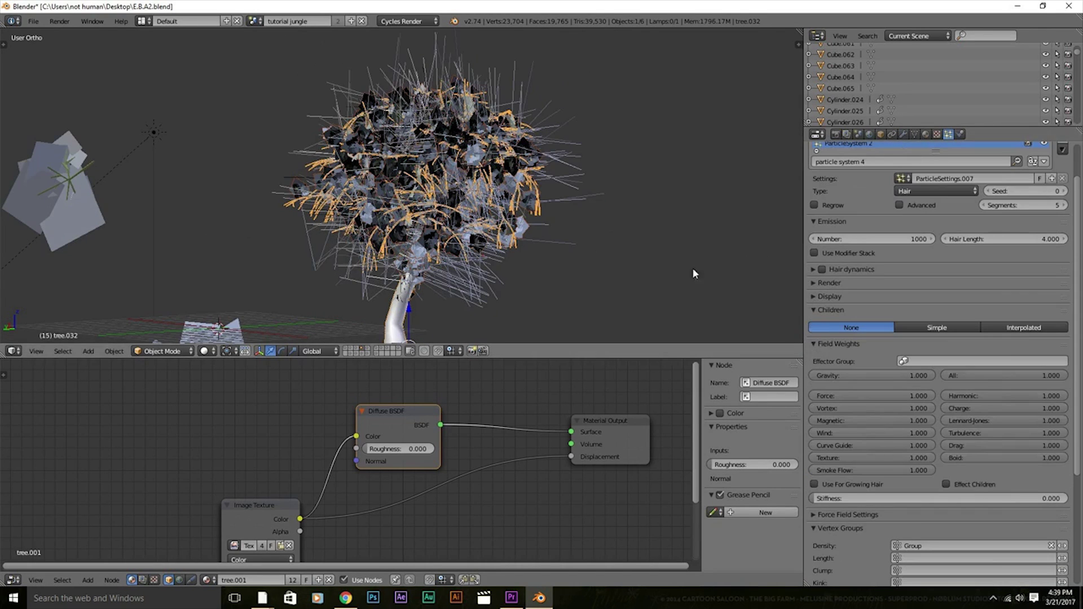
left_click(903, 134)
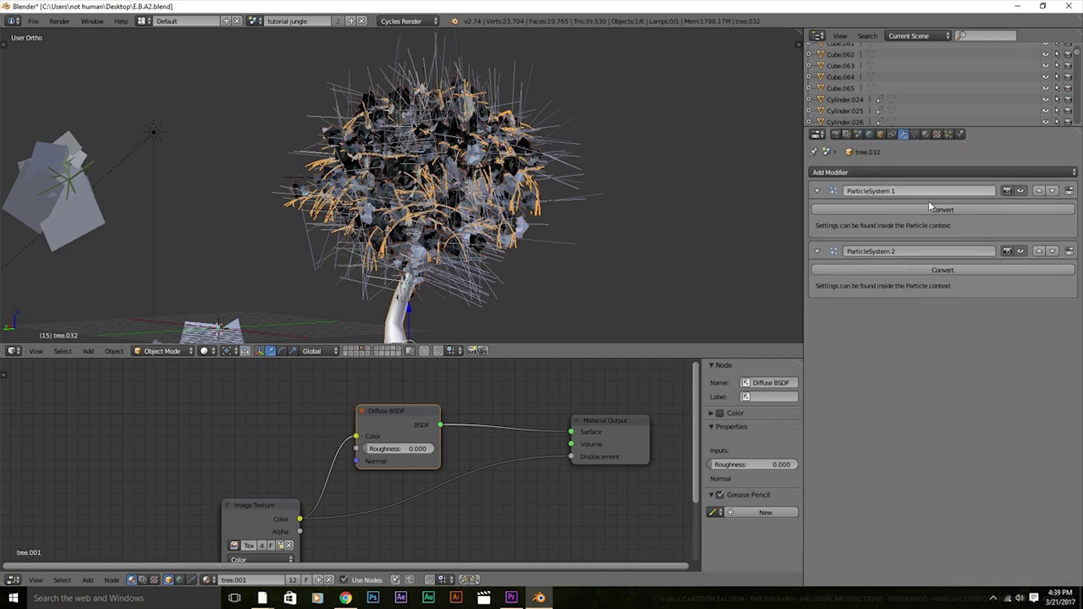
left_click(1020, 190)
Set the second particle system's emitter object Z velocity to -21.020 to make the strands hang straight down.
left_click(949, 134)
scroll(429, 186, "up", 3)
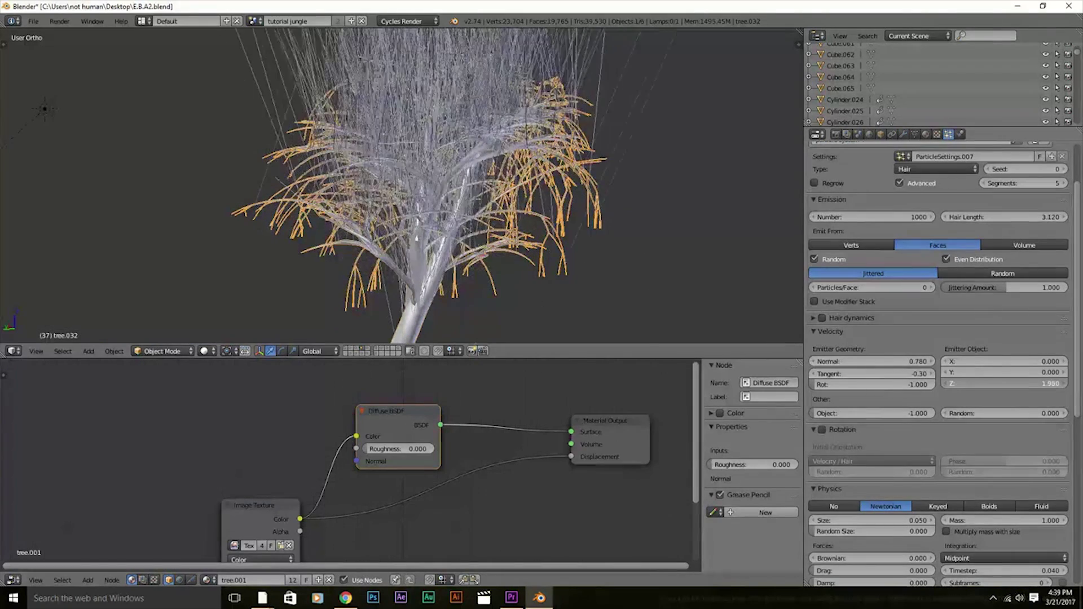
left_click_drag(969, 383, 931, 383)
scroll(428, 186, "down", 3)
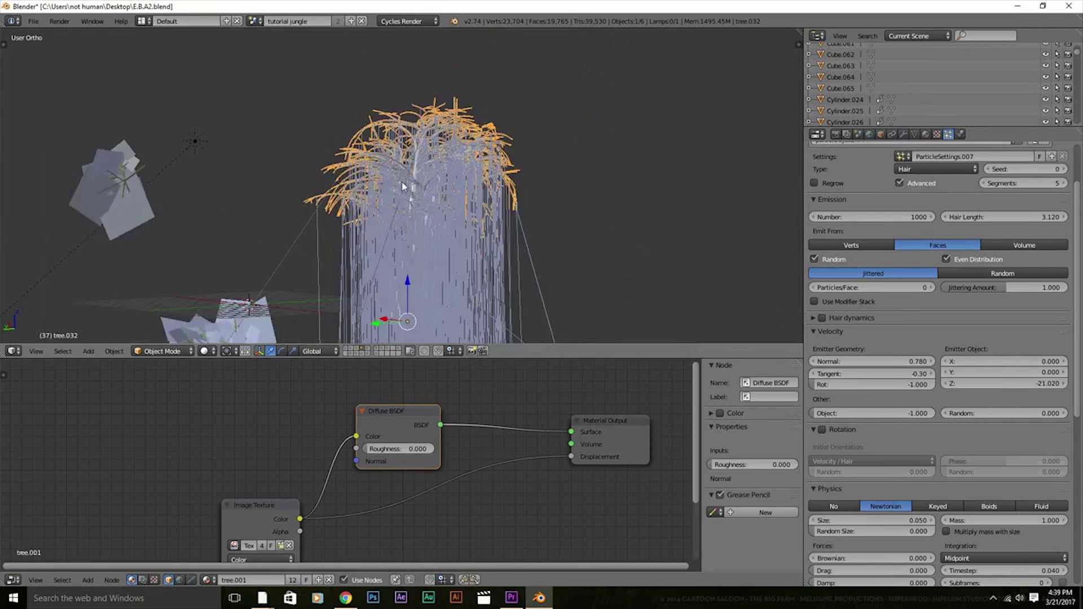
middle_click_drag(429, 237, 417, 146, "shift")
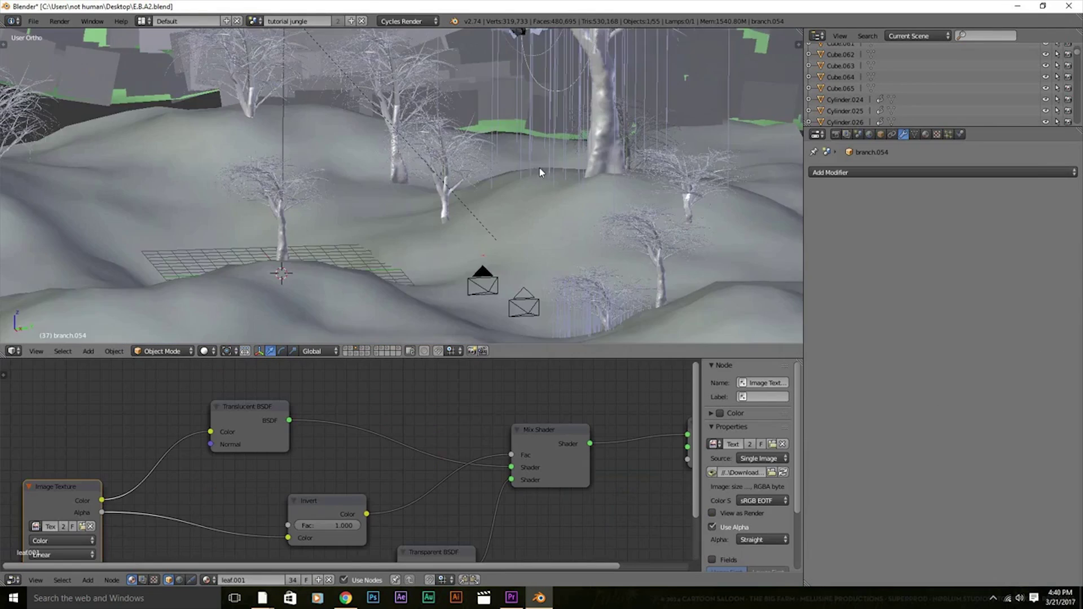
Duplicate a small tree, place the copy next to the tree on the grid, and rotate it about 138° around global Z.
middle_click_drag(540, 172, 548, 202, "shift")
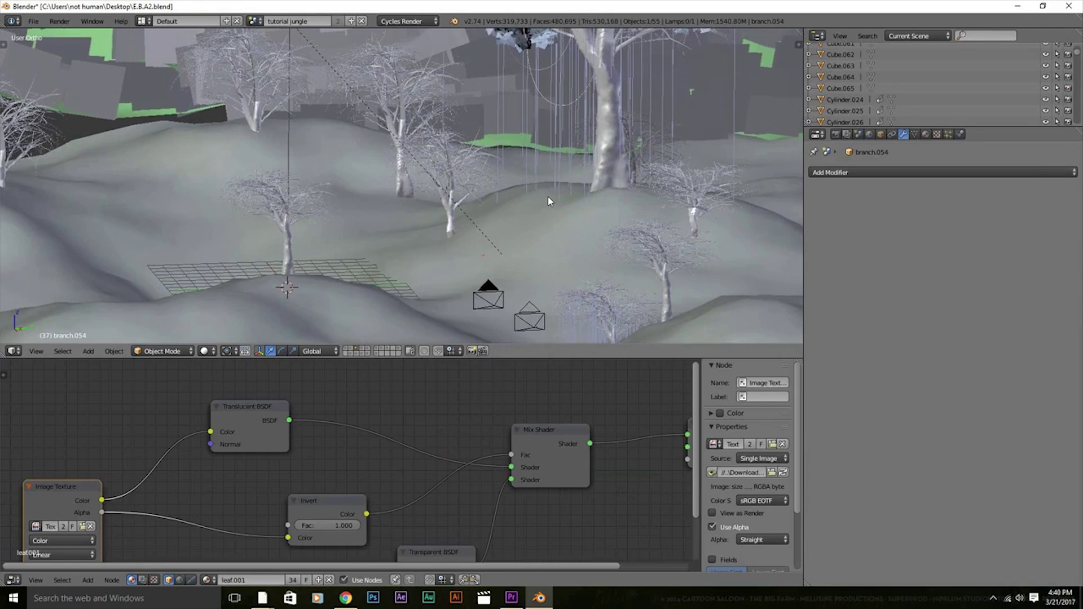
right_click(600, 311)
middle_click_drag(600, 311, 451, 225)
right_click(606, 215, "shift")
right_click(458, 225)
key("shift+d")
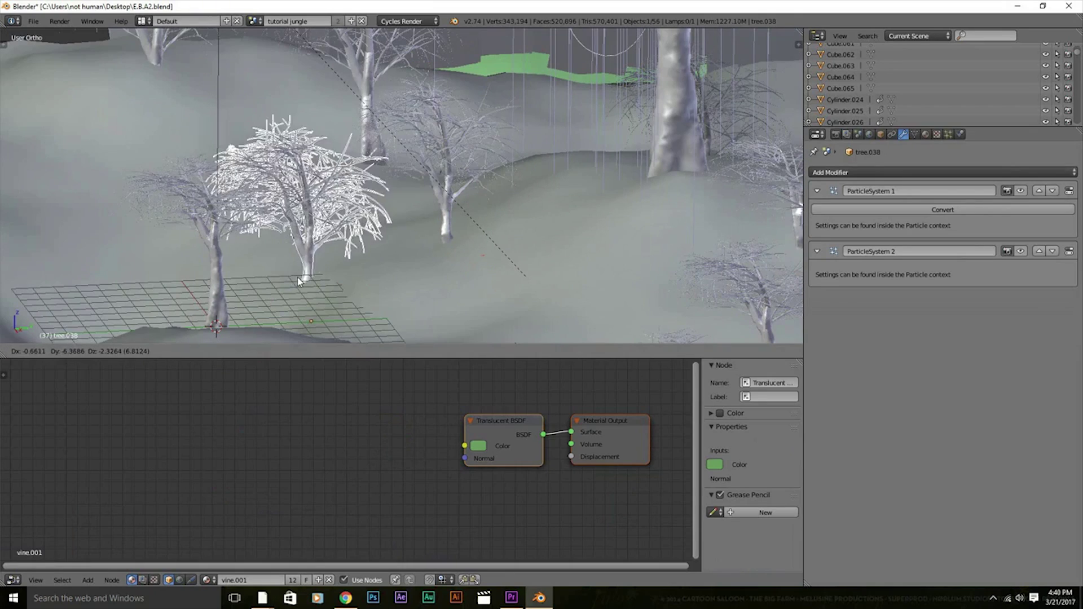
left_click(297, 277)
key("r")
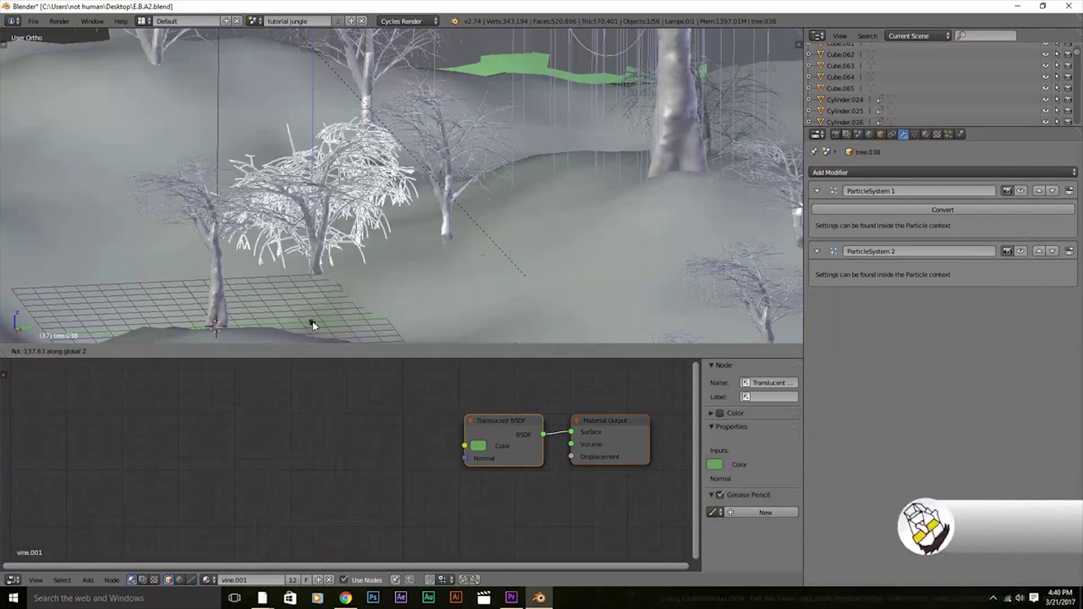
left_click(310, 316)
Delete the duplicated tree beside the grid.
middle_click_drag(309, 316, 299, 230)
middle_click_drag(422, 231, 370, 225)
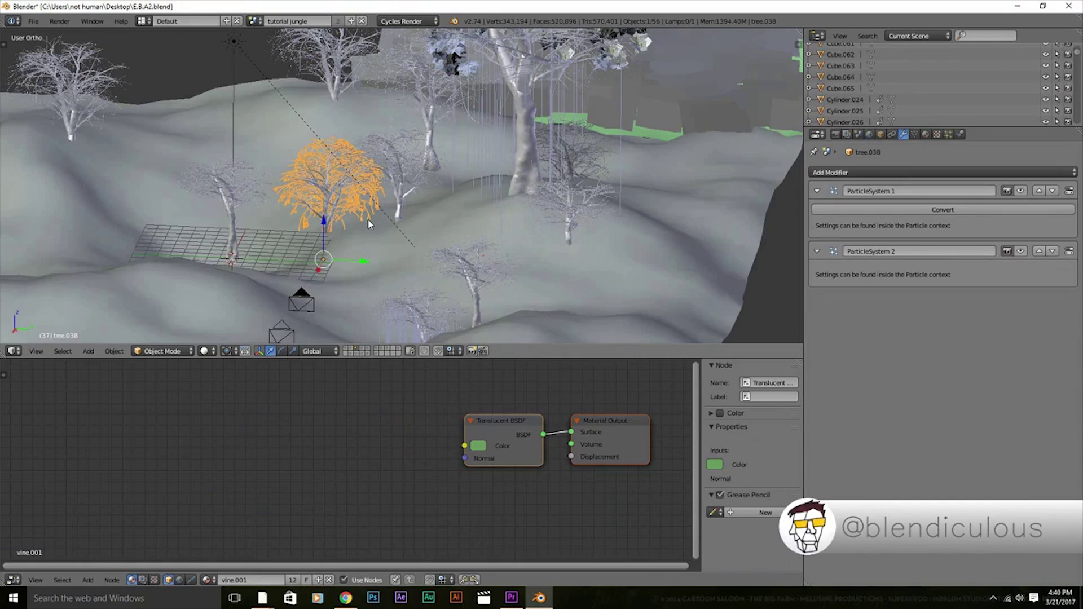
key("x")
left_click(366, 220)
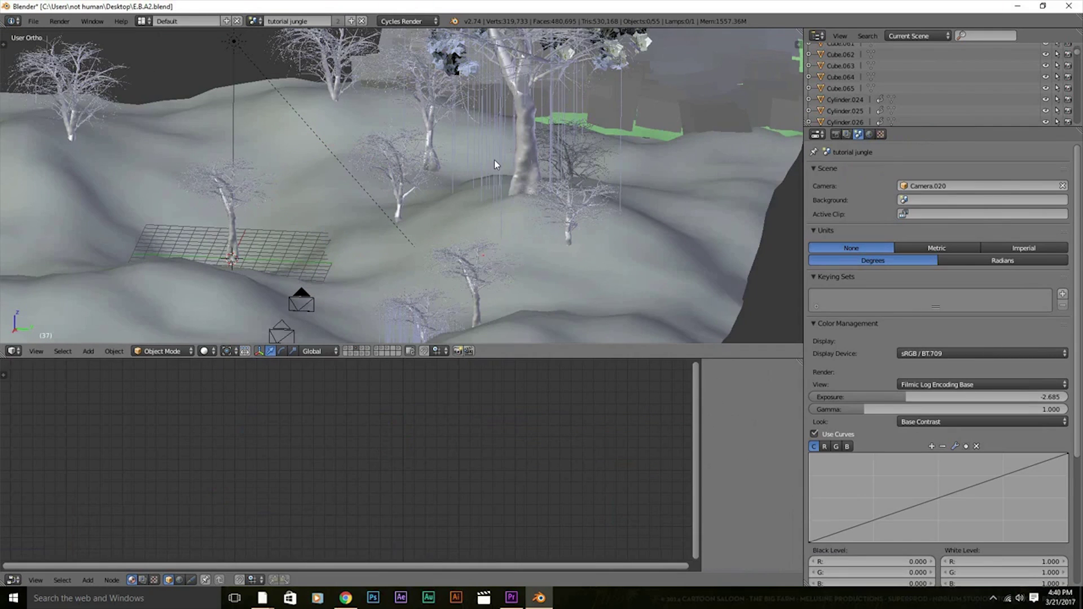
Check the scene through the camera, select the looping vine curve on the large tree, and examine it up close.
key("KP_0")
scroll(587, 126, "up", 5)
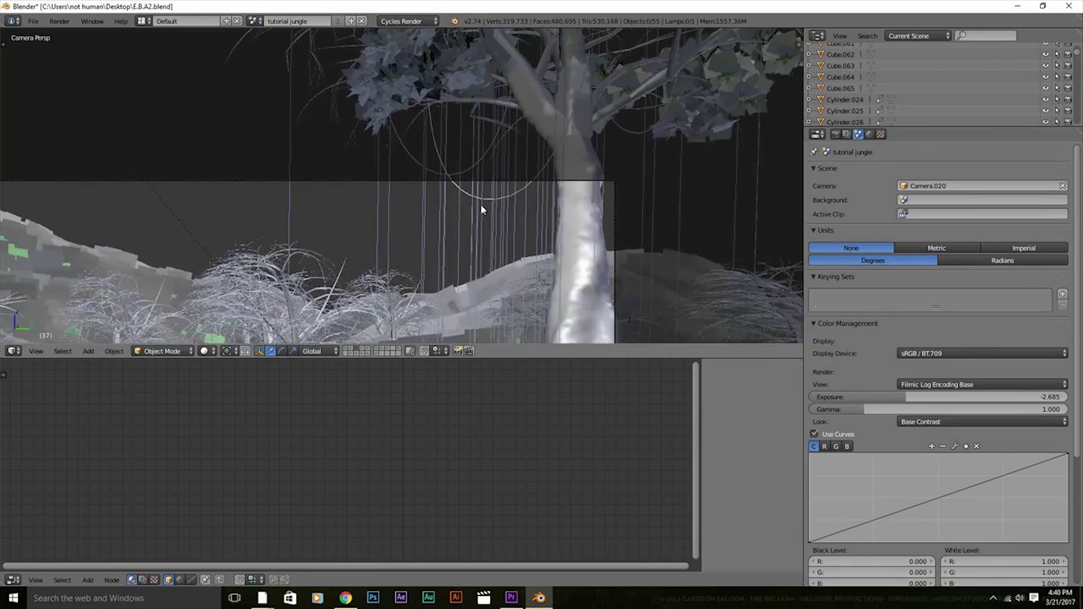
right_click(545, 212)
scroll(436, 221, "up", 2)
middle_click_drag(436, 222, 463, 214)
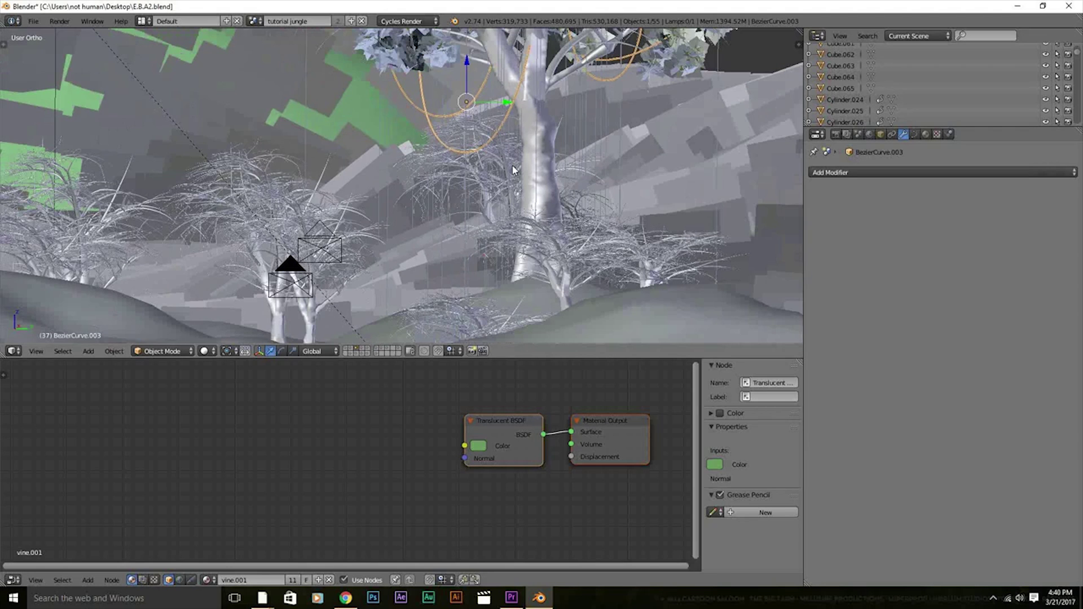
scroll(514, 169, "up", 3)
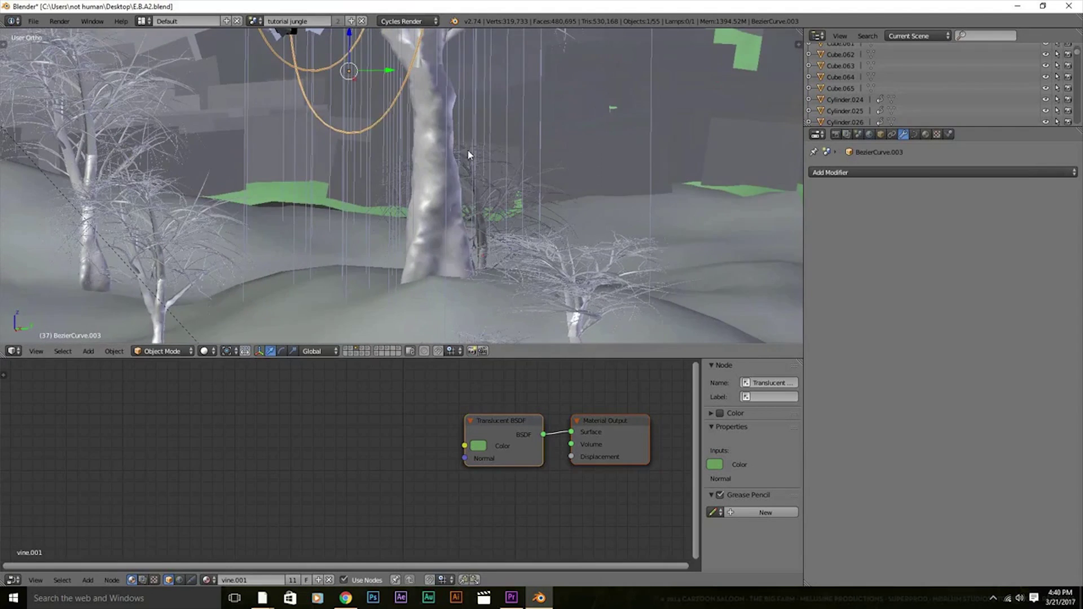
middle_click_drag(467, 149, 463, 205, "shift")
Try to move the vine curve's control point at the trunk in Edit Mode, then return to the camera view.
key("Tab")
right_click_drag(427, 61, 410, 115)
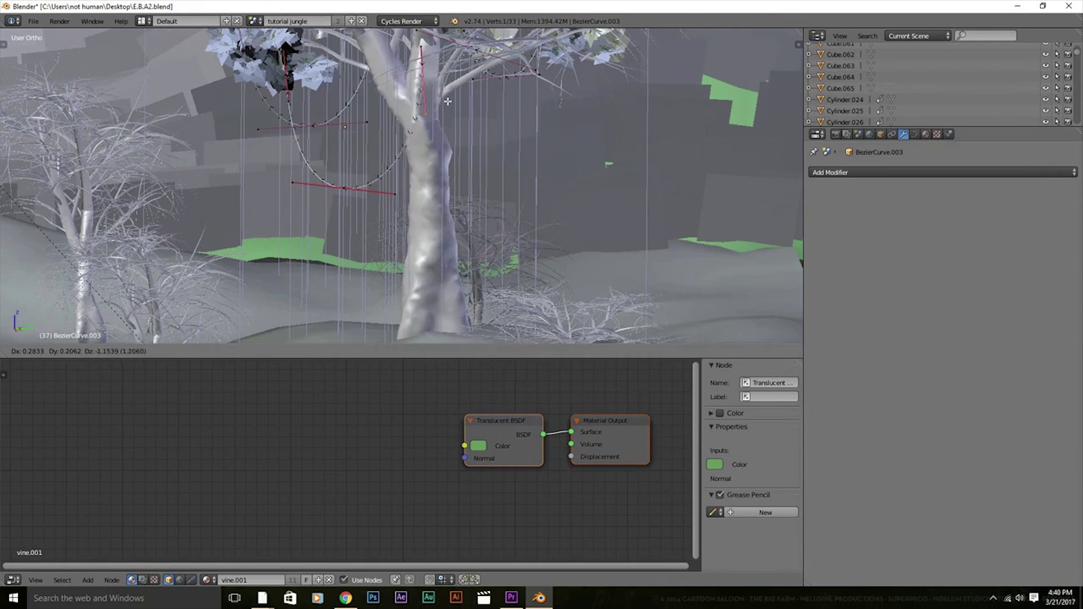
key("Escape")
scroll(424, 66, "up", 2)
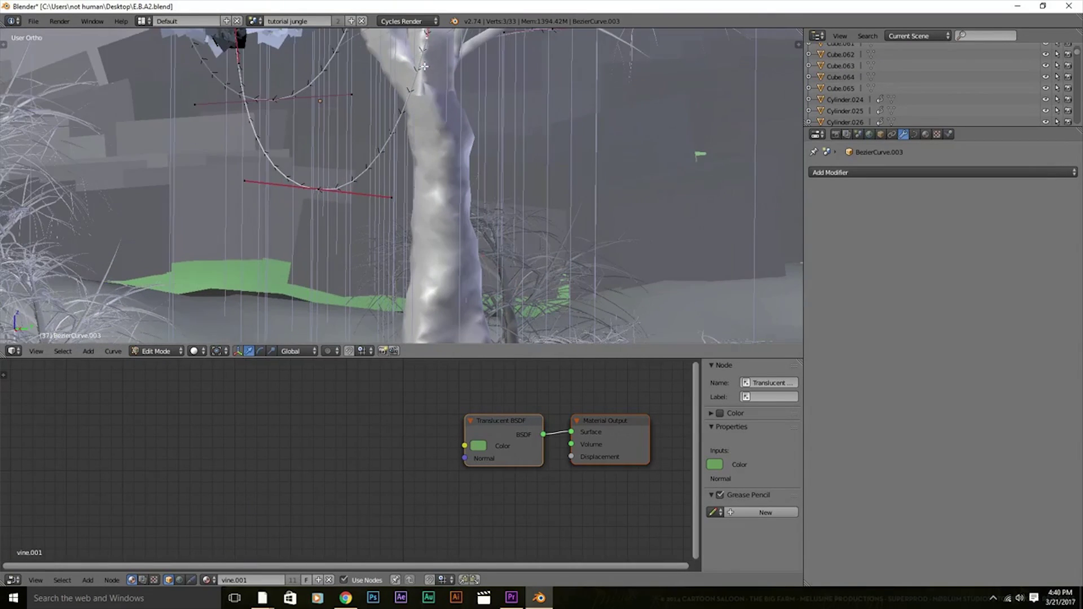
key("g")
key("Escape")
scroll(459, 202, "up", 2)
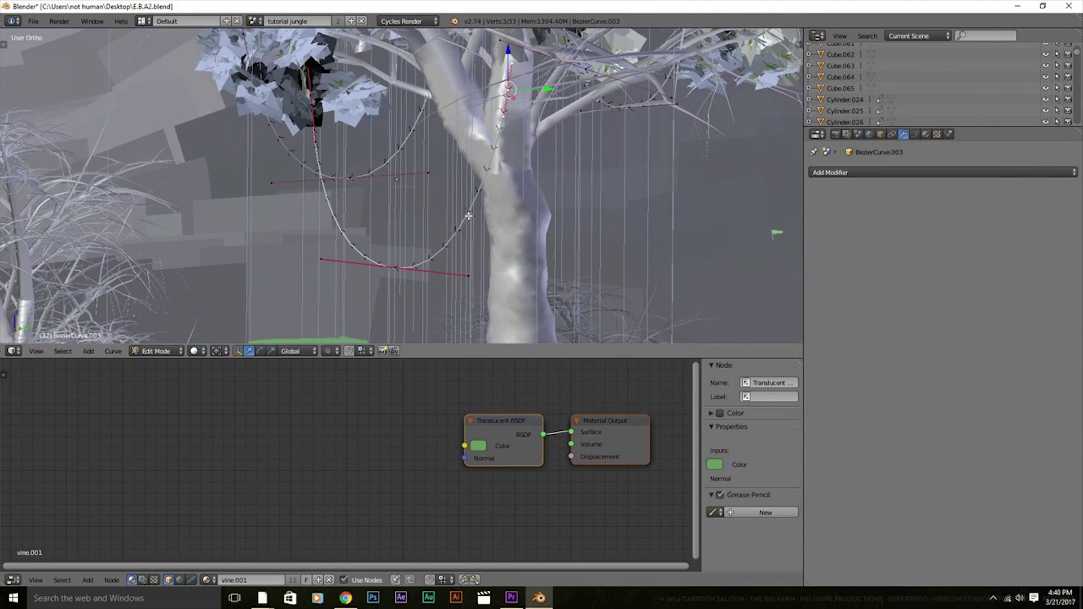
key("Tab")
key("KP_0")
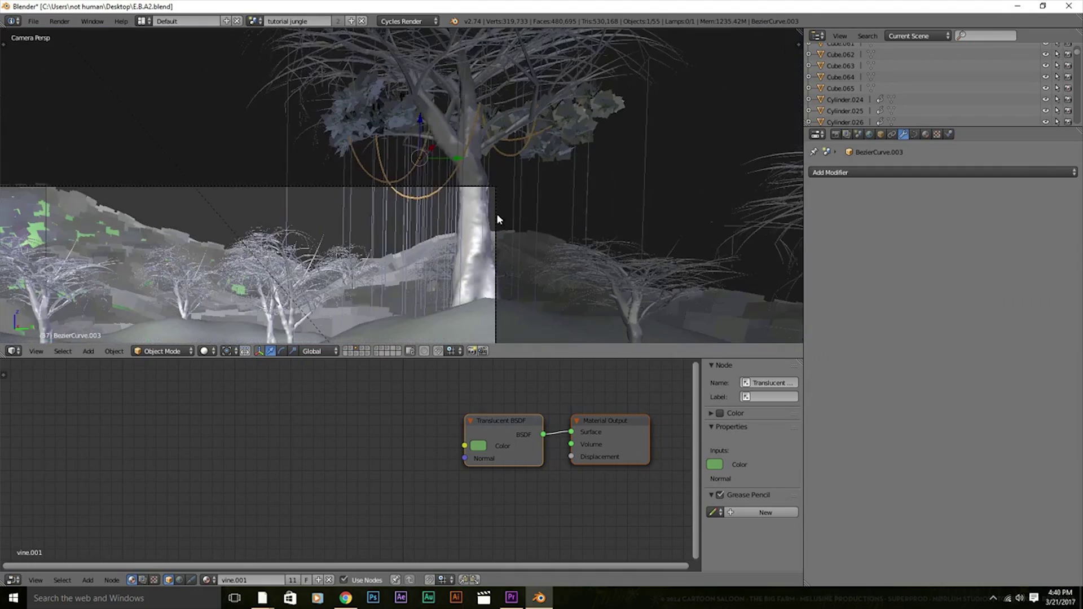
Clear the density vertex group of the large tree's leaf particle system and check its trunk through the camera.
scroll(530, 167, "up", 3)
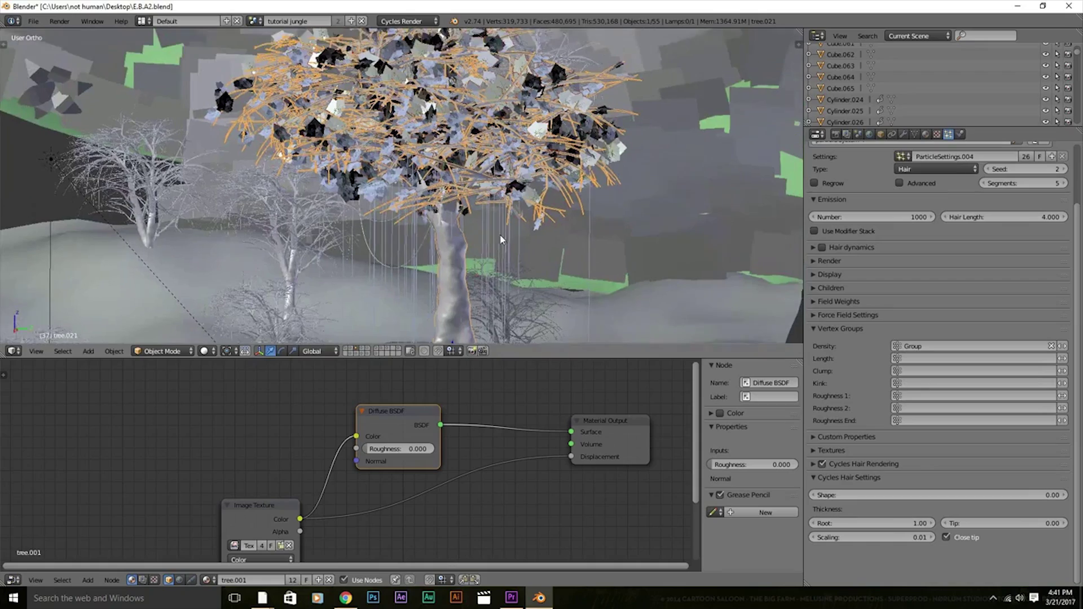
scroll(472, 225, "up", 2)
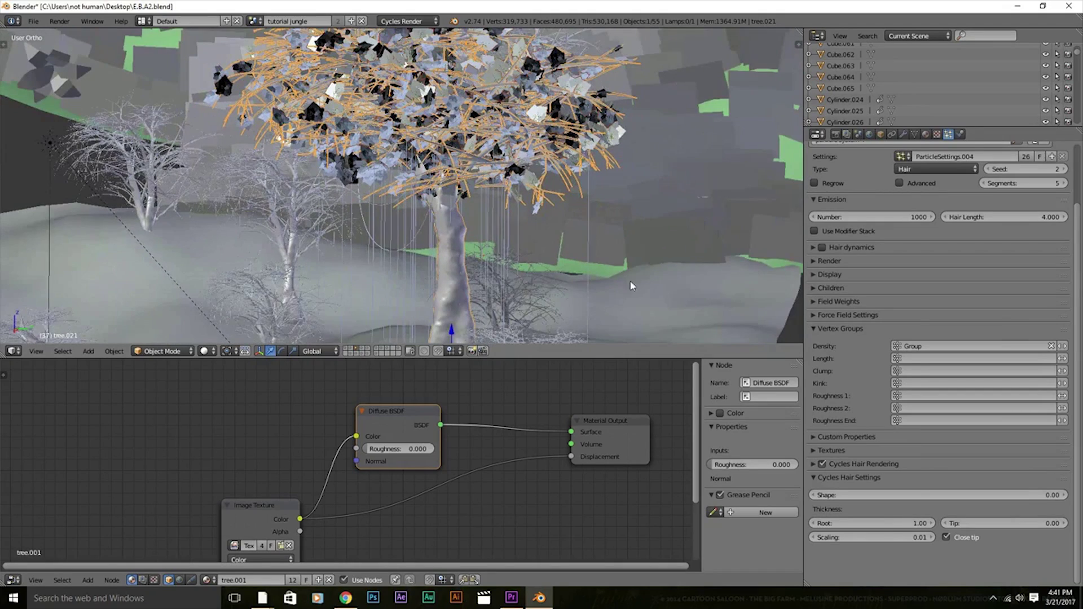
scroll(490, 221, "up", 1)
scroll(479, 223, "down", 2)
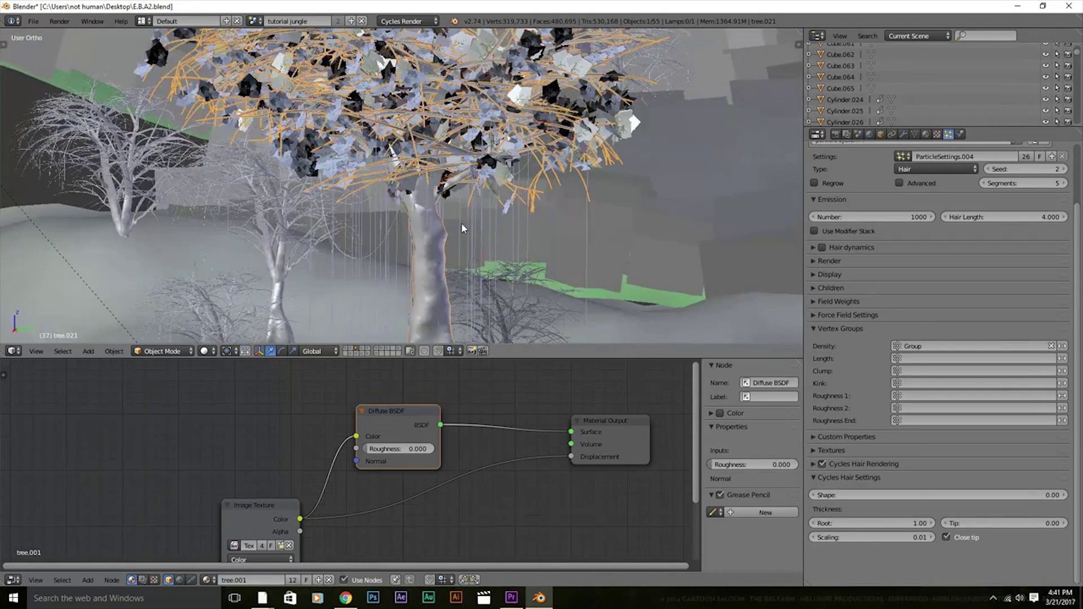
key("a")
right_click(432, 220)
left_click(1051, 346)
key("shift+z")
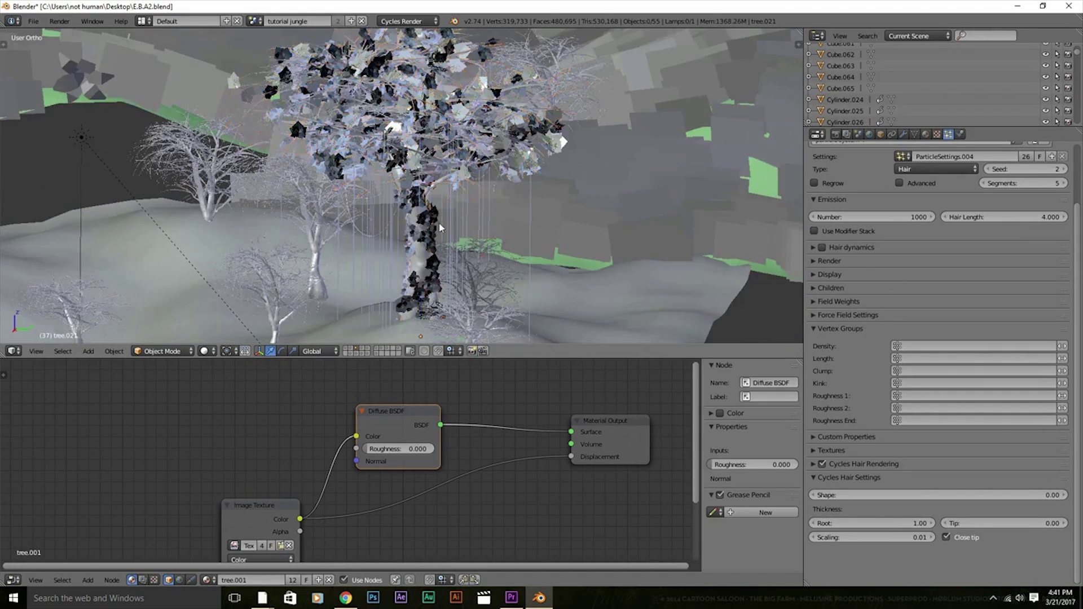
mouse_move(439, 222)
middle_mouse_down()
mouse_move(526, 217)
mouse_move(437, 225)
middle_mouse_up()
key("KP_0")
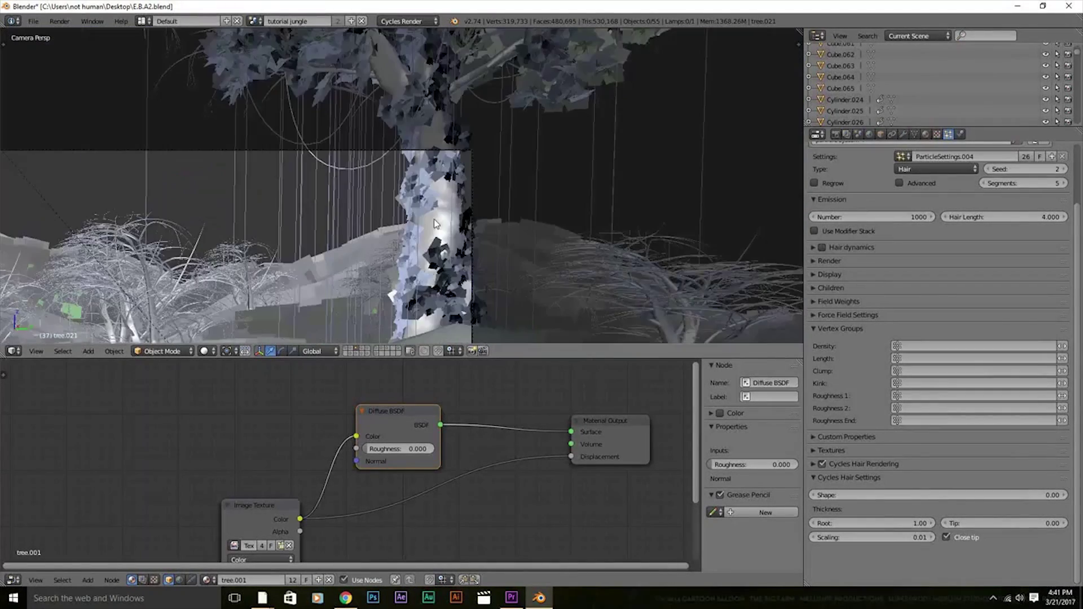